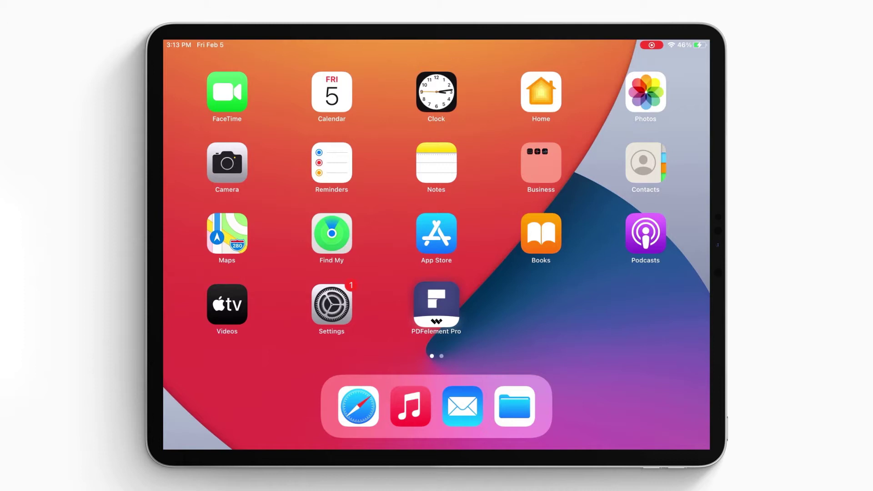
# Launch PDFelement Pro from the iPad home screen to its Files library
pyautogui.click(435, 305)
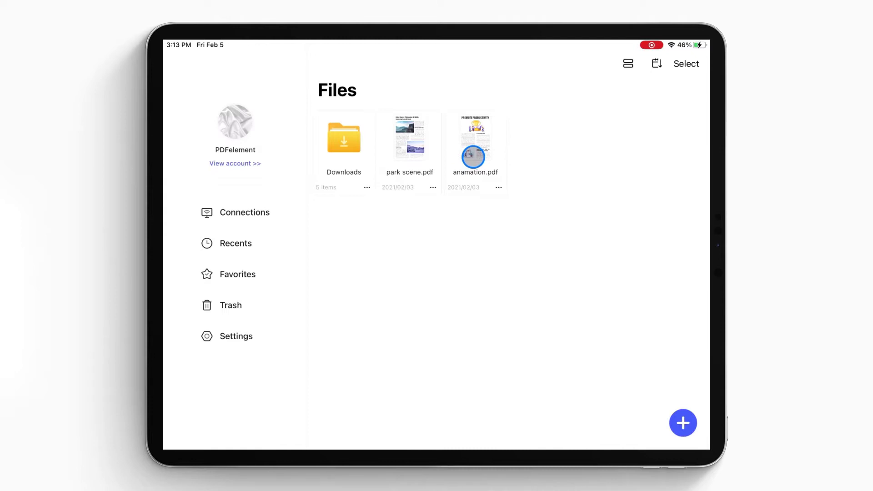
# Open anamation.pdf and bring up its annotation toolbar
pyautogui.click(472, 157)
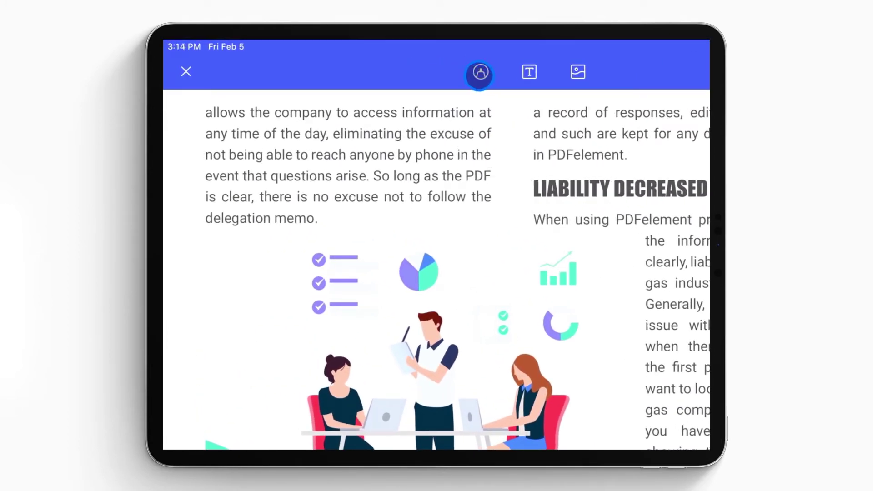
pyautogui.click(479, 74)
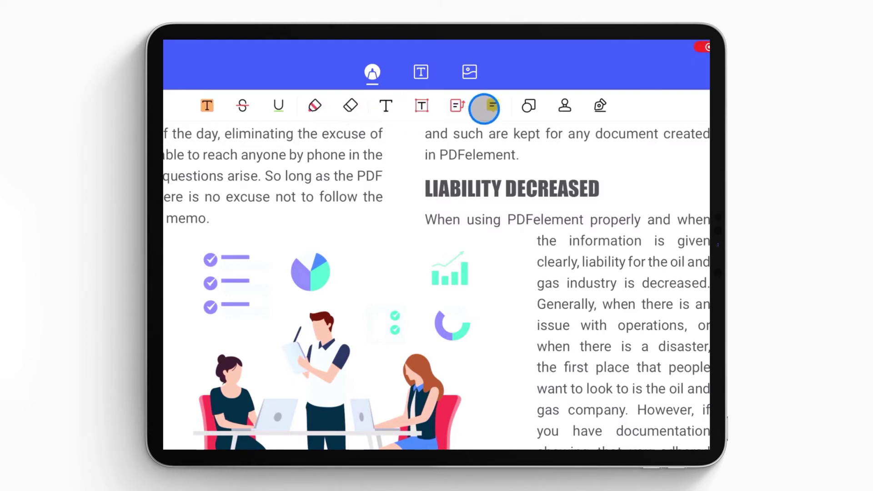
# Place a sticky note beside the LIABILITY DECREASED heading and enter 'Feb.24th'
pyautogui.click(484, 107)
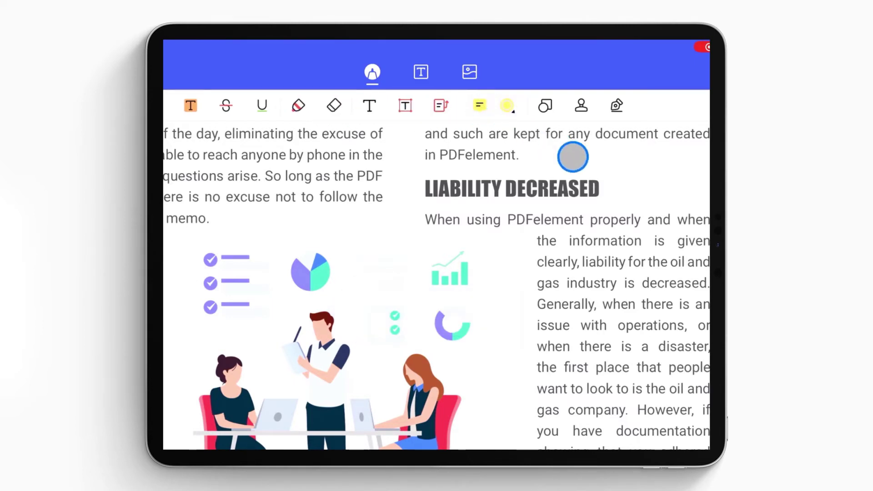
pyautogui.click(532, 170)
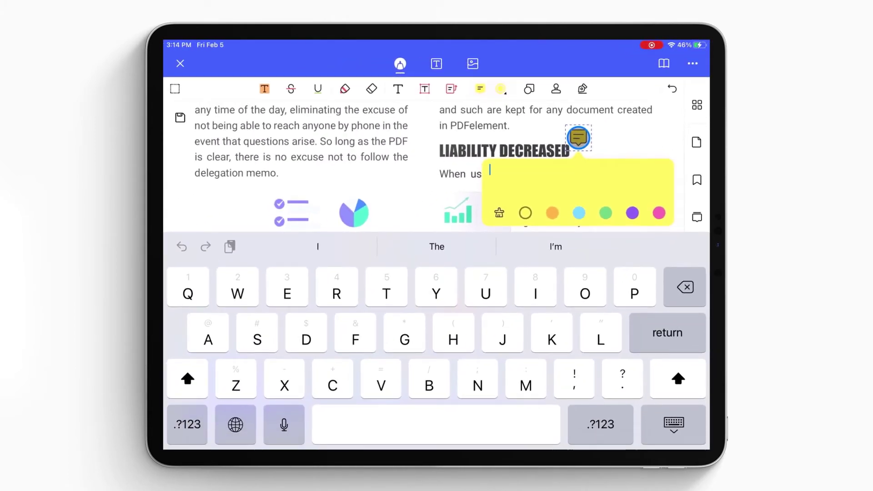
pyautogui.write('Feb.24th')
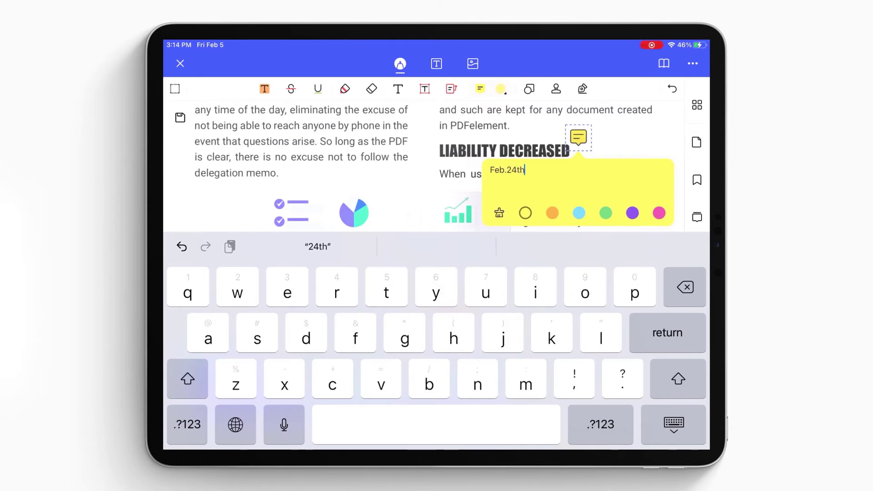
# Reopen the Feb.24th note beside the heading and change its colour to purple
pyautogui.click(603, 136)
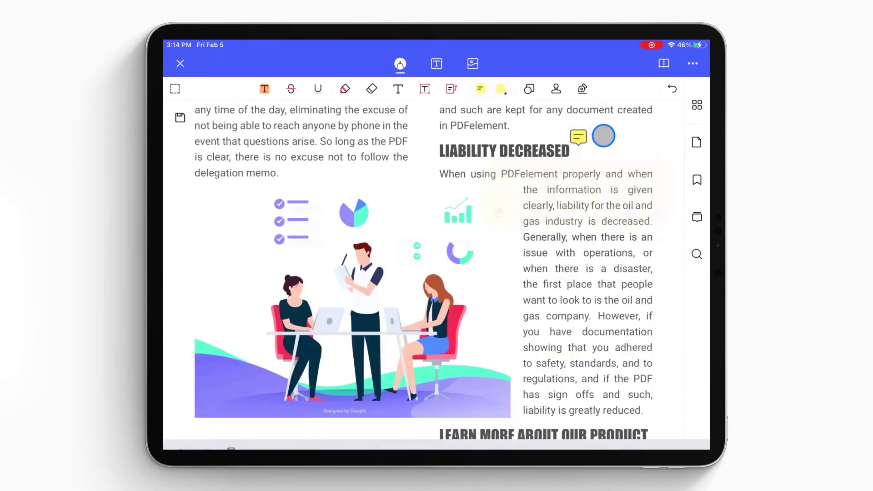
pyautogui.click(579, 137)
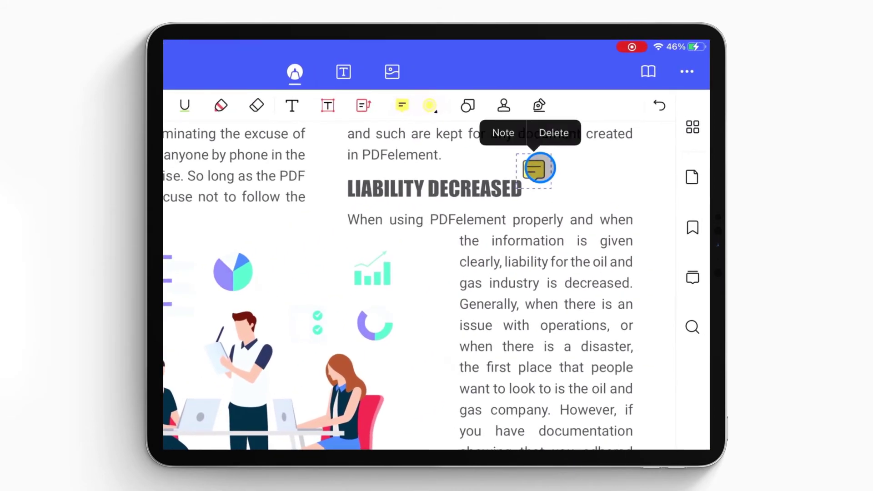
pyautogui.click(536, 170)
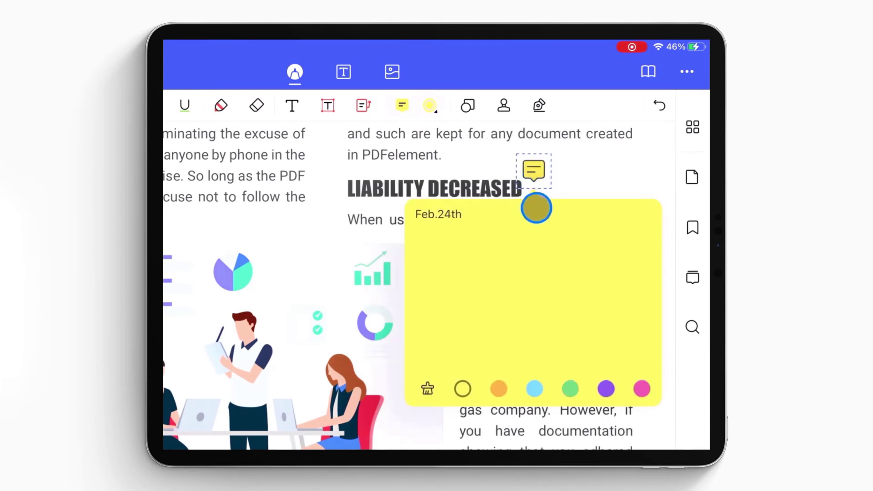
pyautogui.click(570, 388)
pyautogui.click(600, 389)
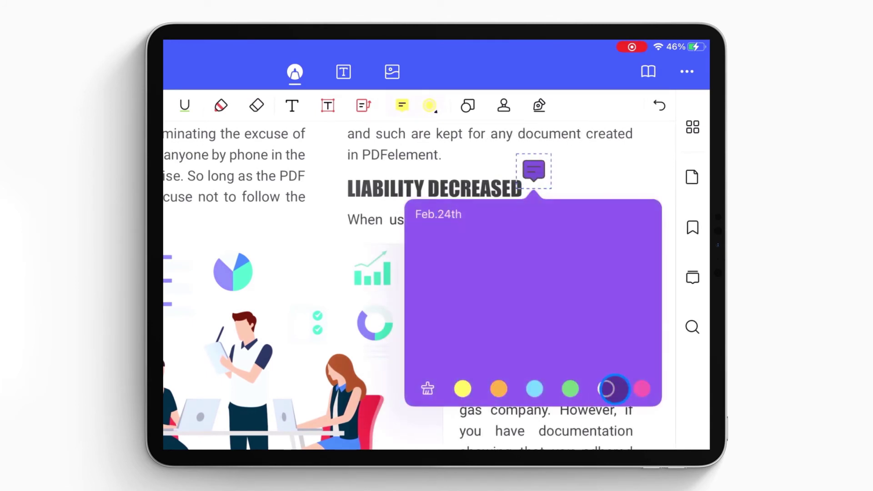
pyautogui.click(580, 179)
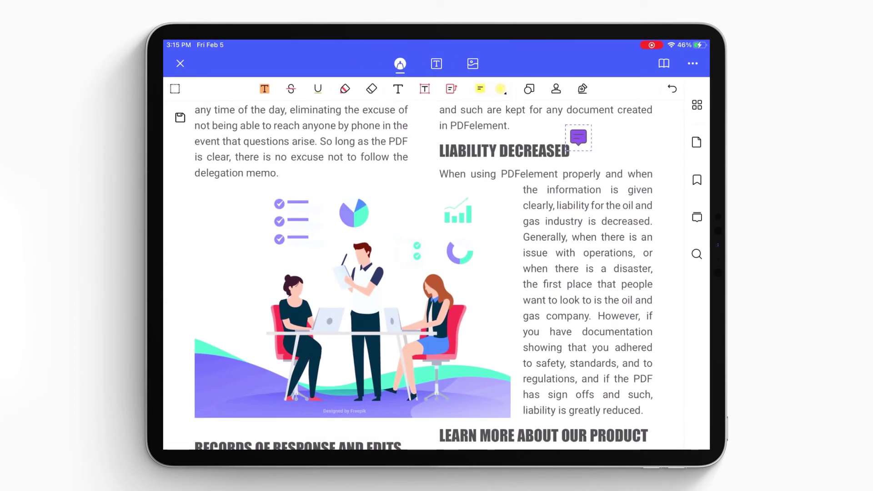
# Leave fullscreen, like the tutorial, subscribe, and open the Wondershare PDFelement channel page
pyautogui.press('Escape')
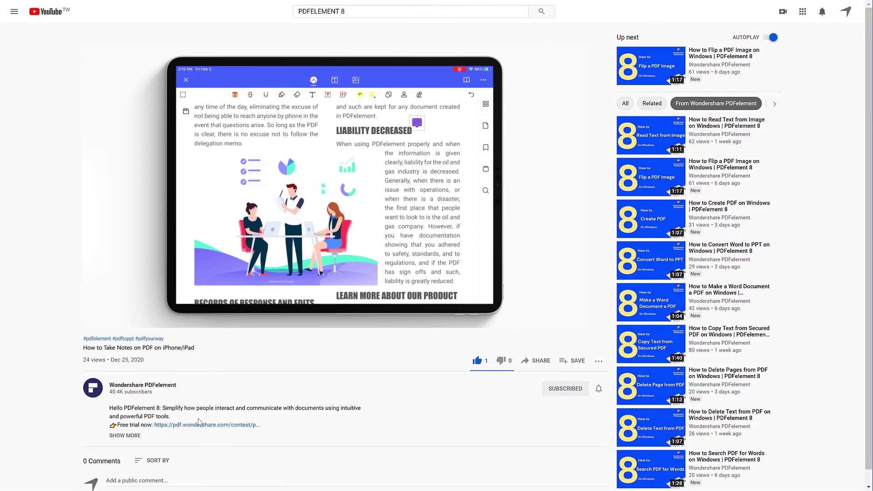
pyautogui.click(477, 361)
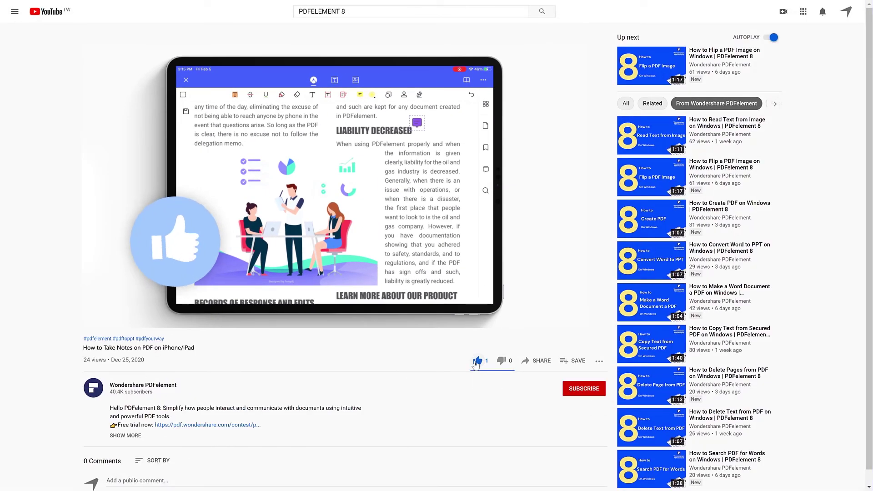
pyautogui.click(572, 390)
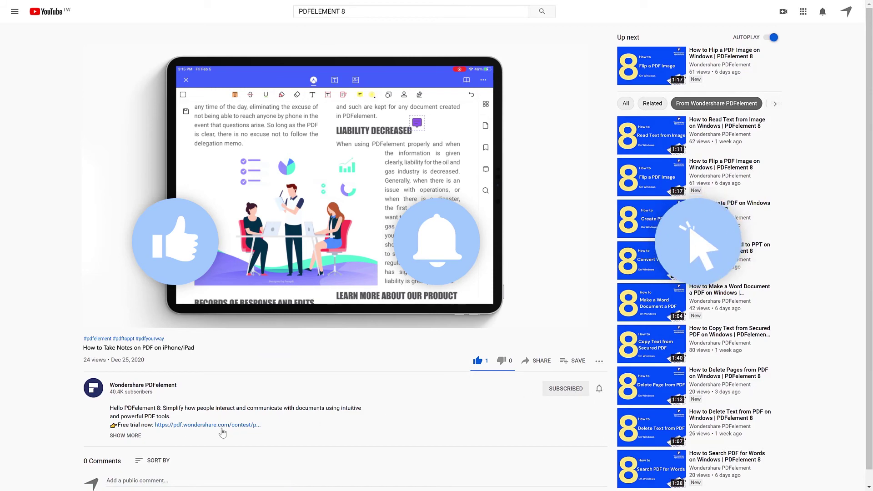
pyautogui.click(102, 400)
pyautogui.scroll(-3, 361, 356)
pyautogui.scroll(-3, 361, 355)
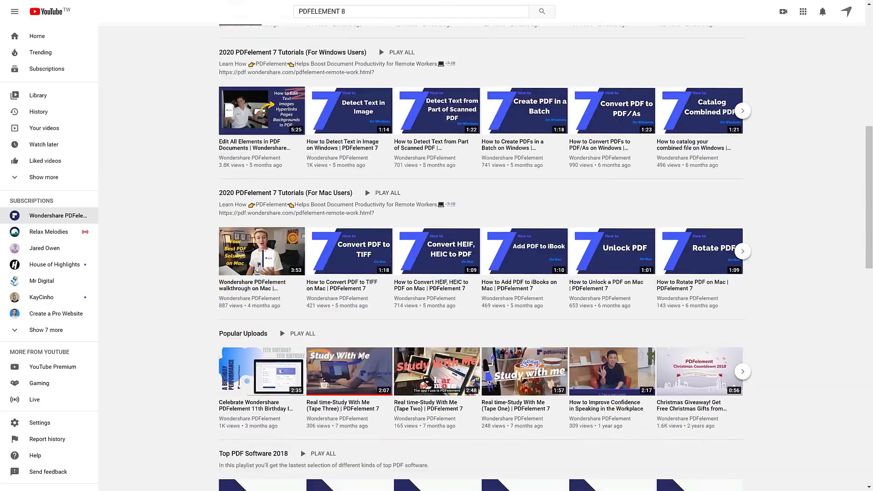